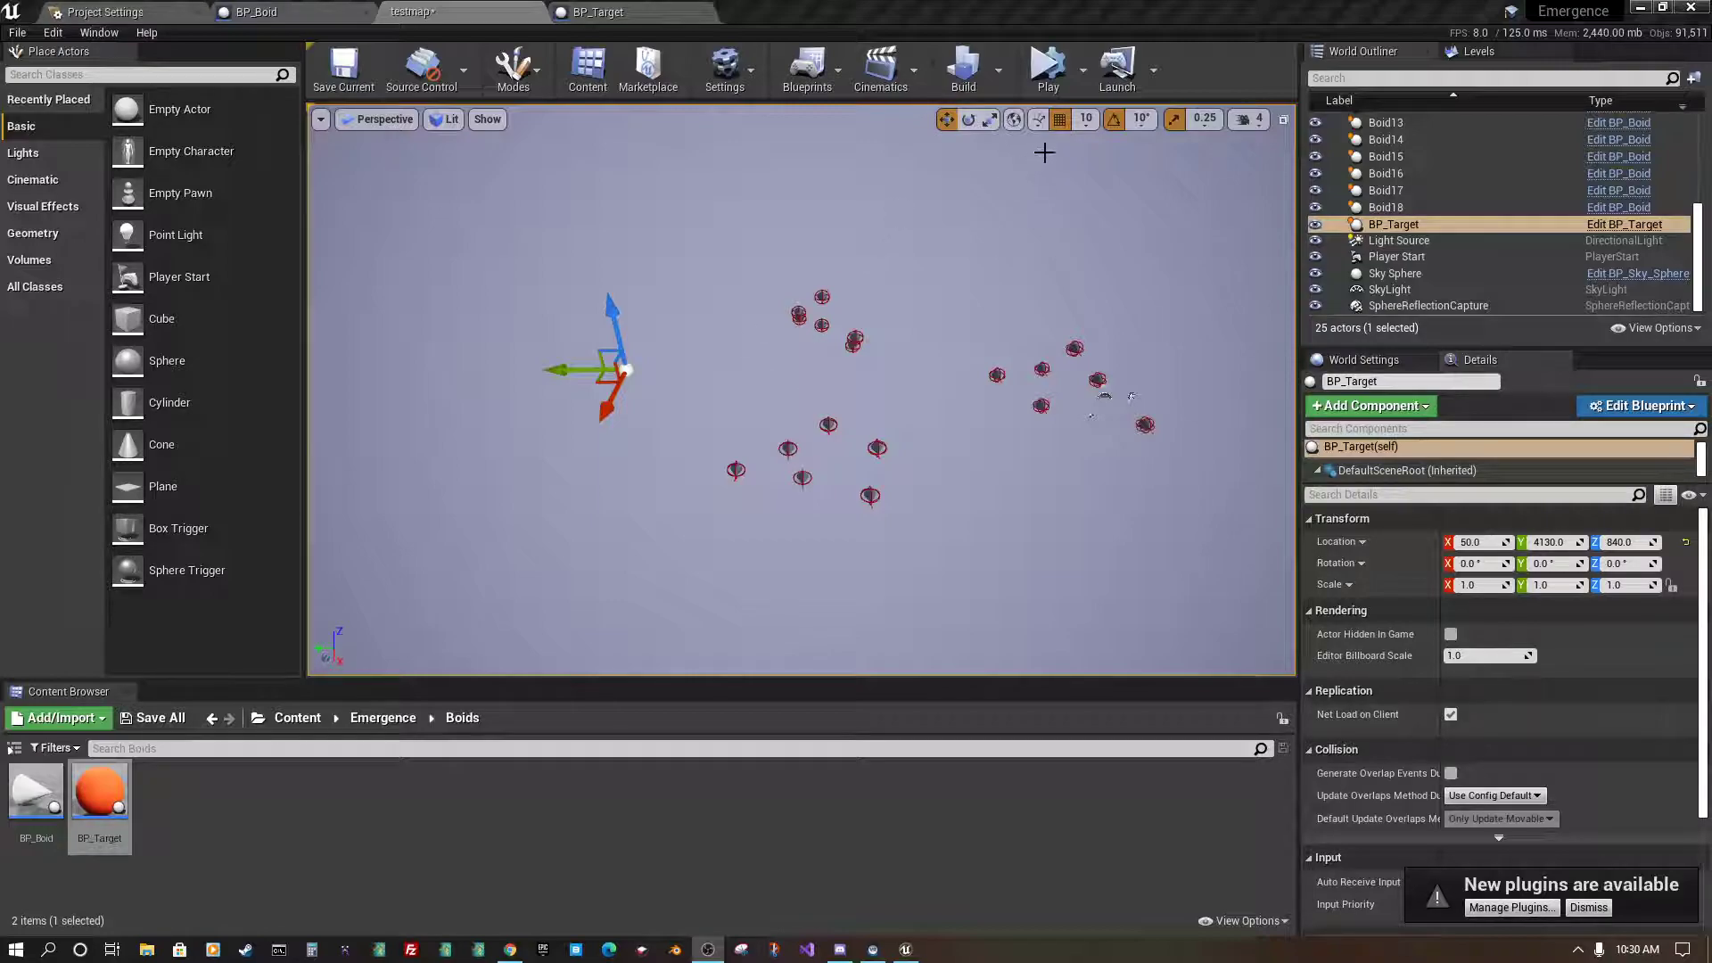
# - Start simulating the level and select the BP_Target sphere in the viewport
pyautogui.click(1049, 70)
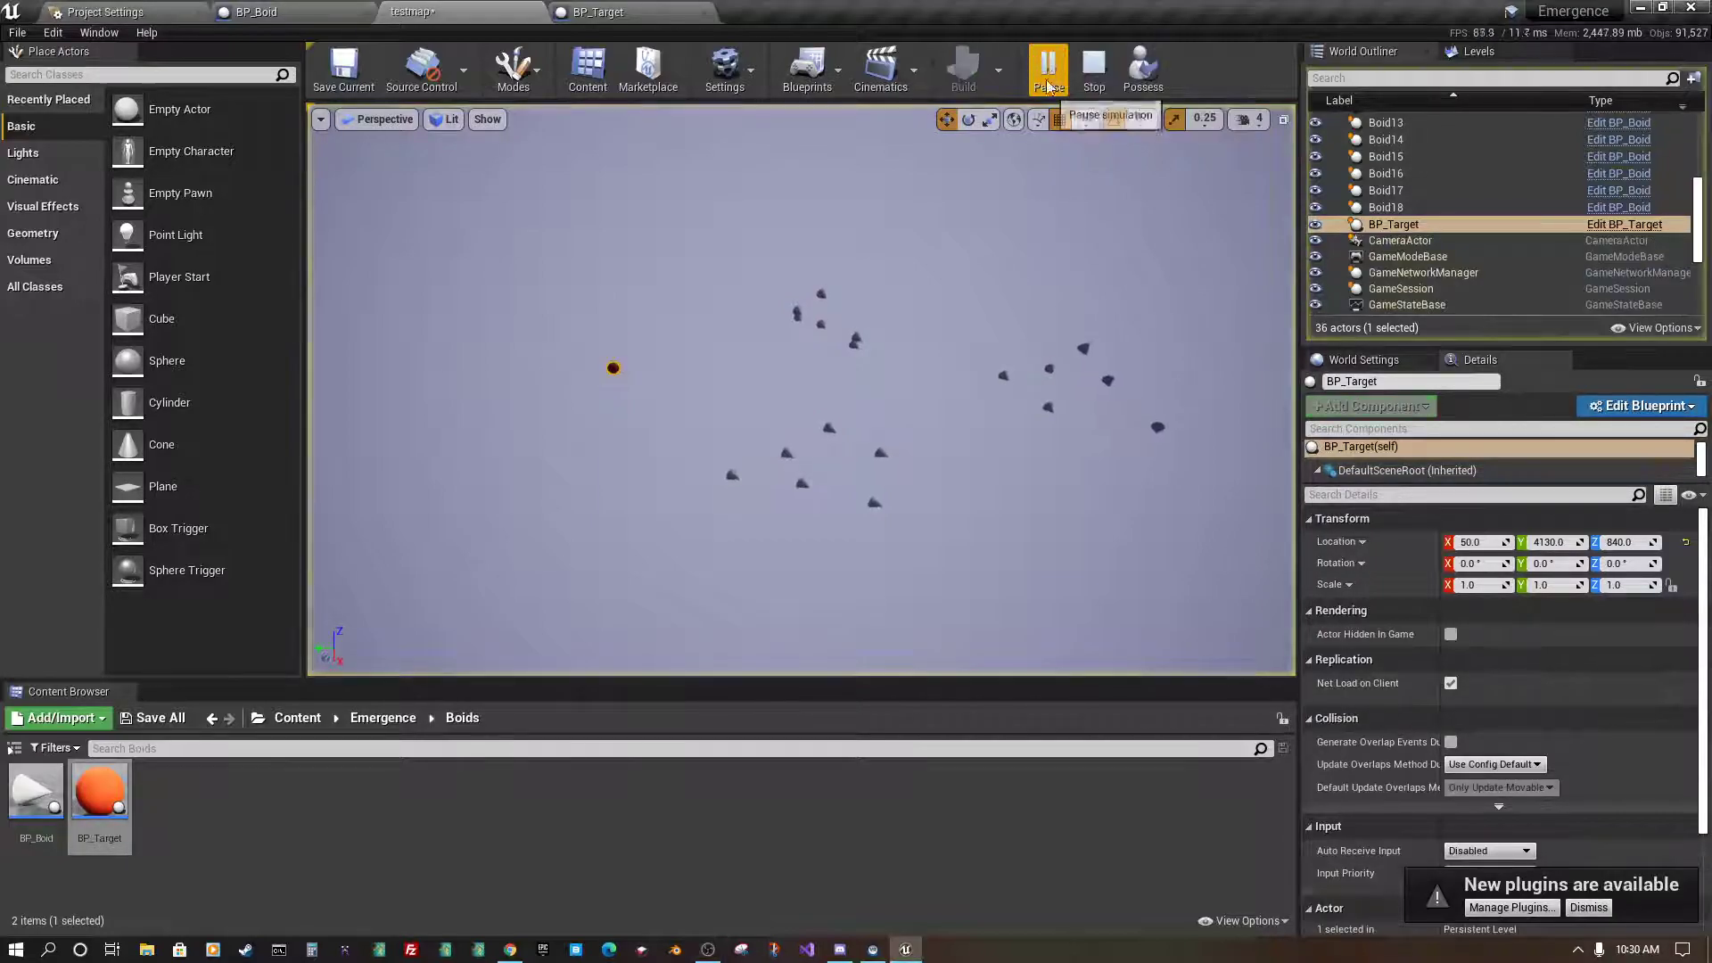
pyautogui.moveTo(945, 428)
pyautogui.mouseDown(button='right')
pyautogui.moveTo(945, 481)
pyautogui.moveTo(944, 442)
pyautogui.mouseUp(button='right')
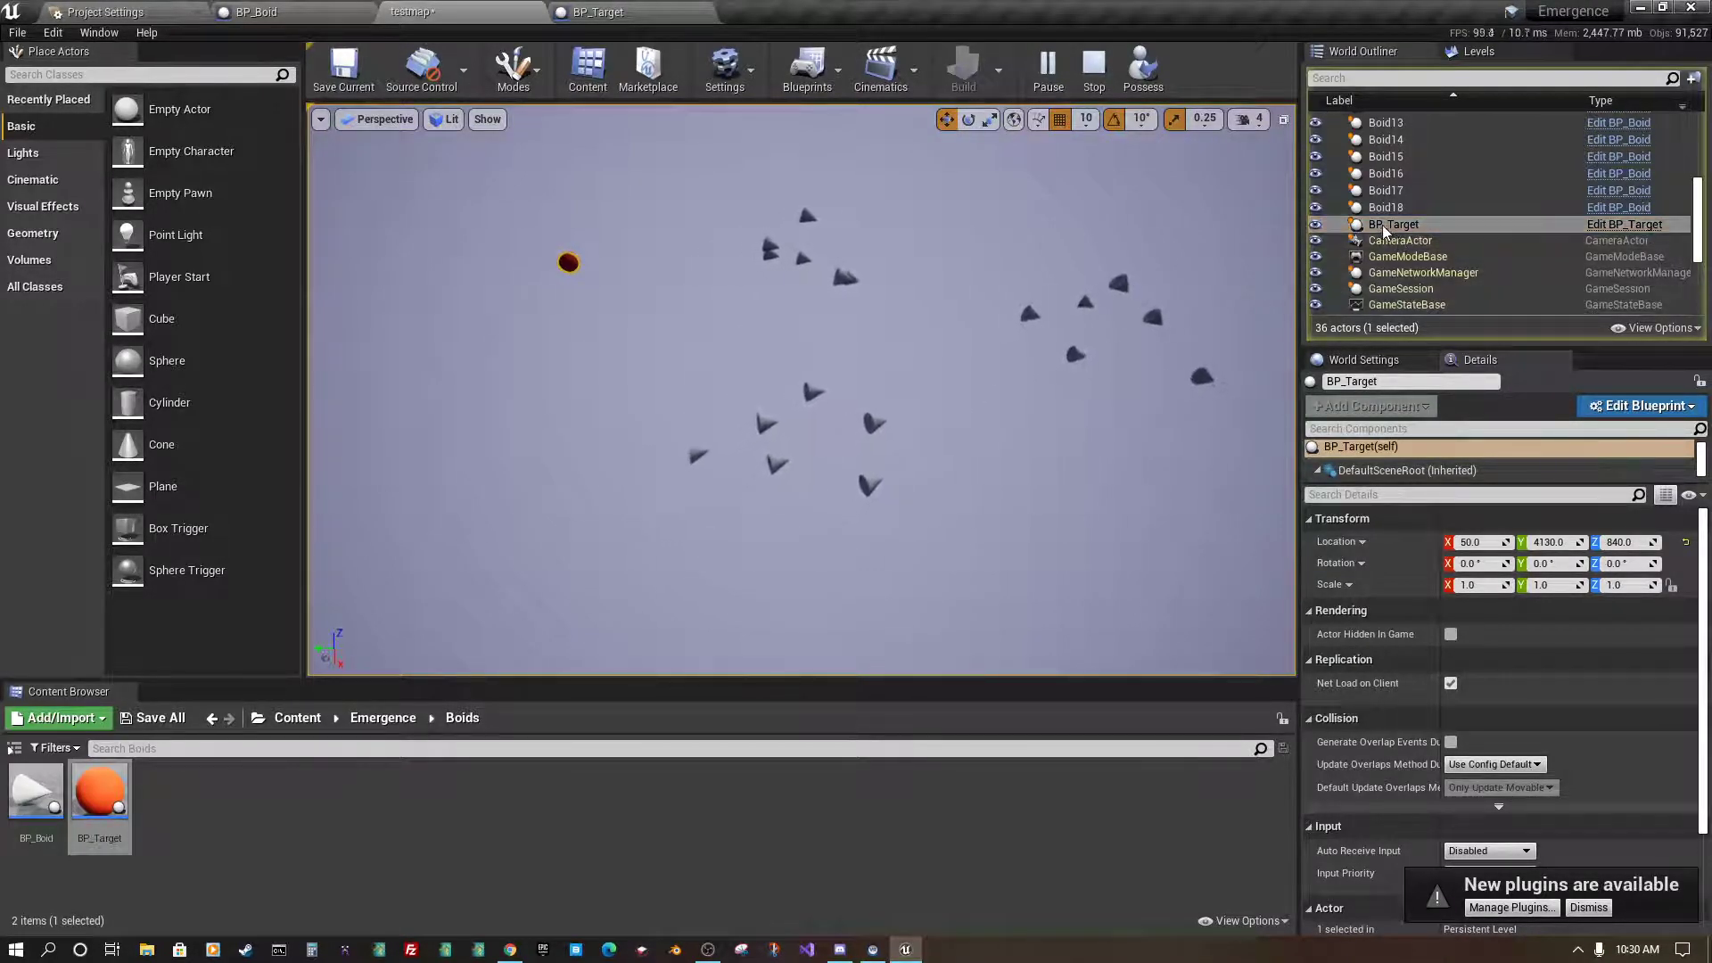
pyautogui.click(1385, 230)
pyautogui.click(569, 262)
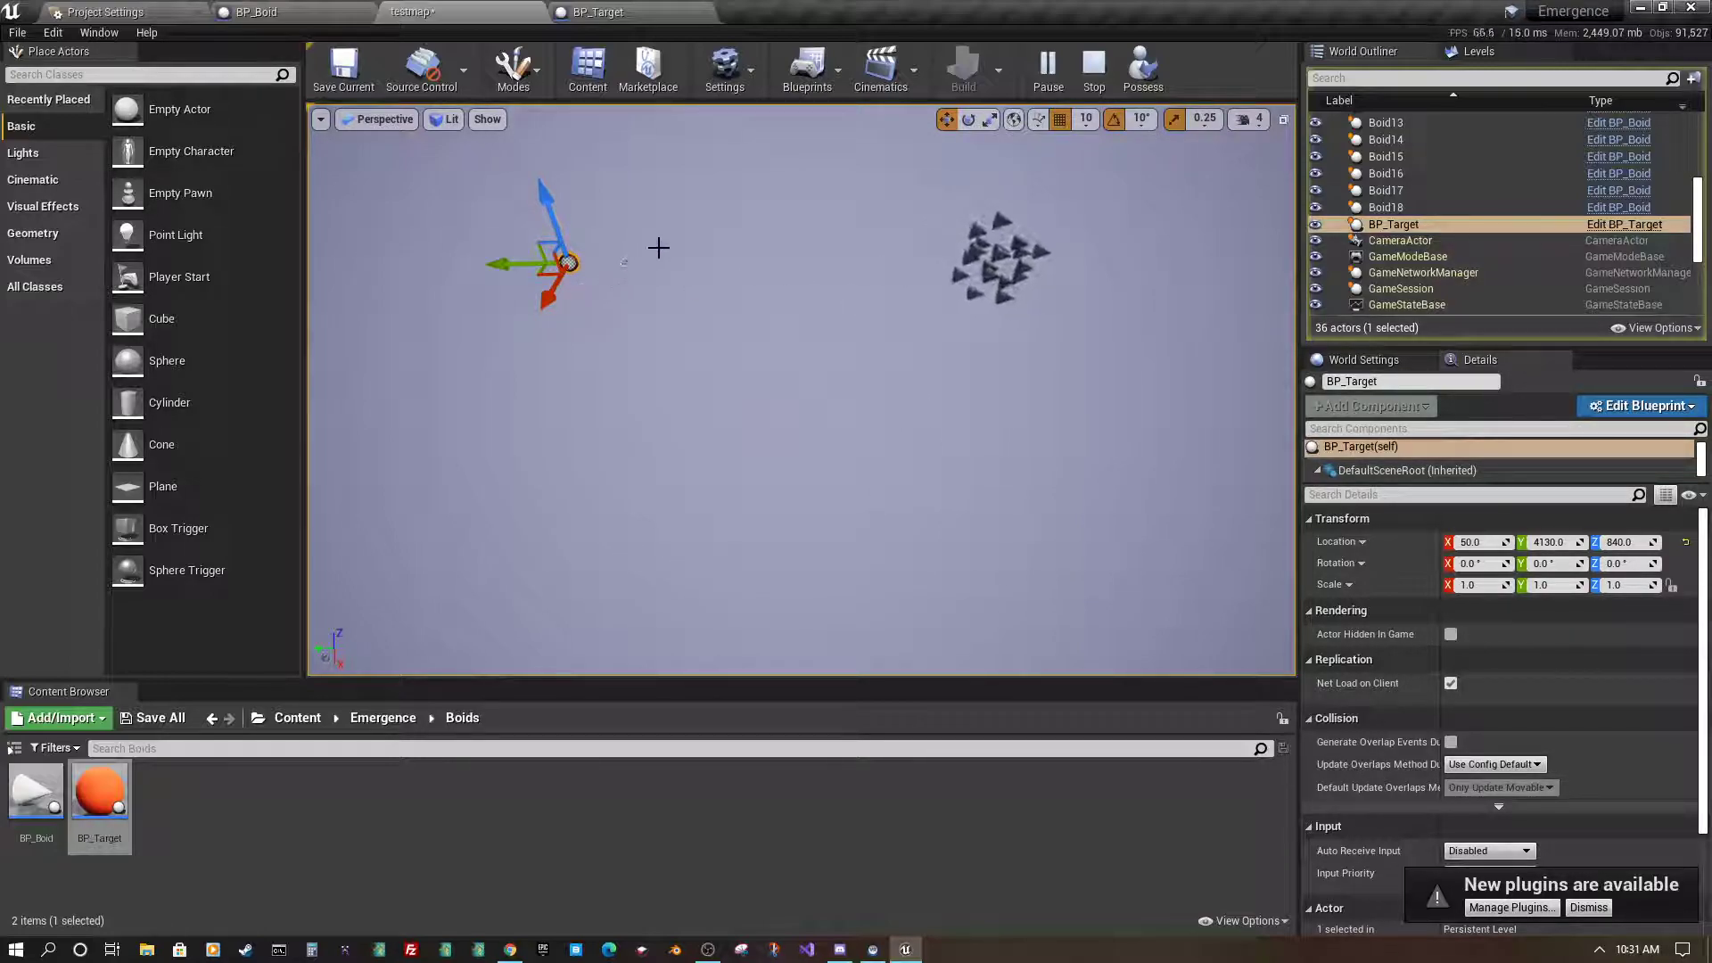
# - Stop the simulation, move BP_Target along Y to 1960, and simulate again
pyautogui.click(1093, 67)
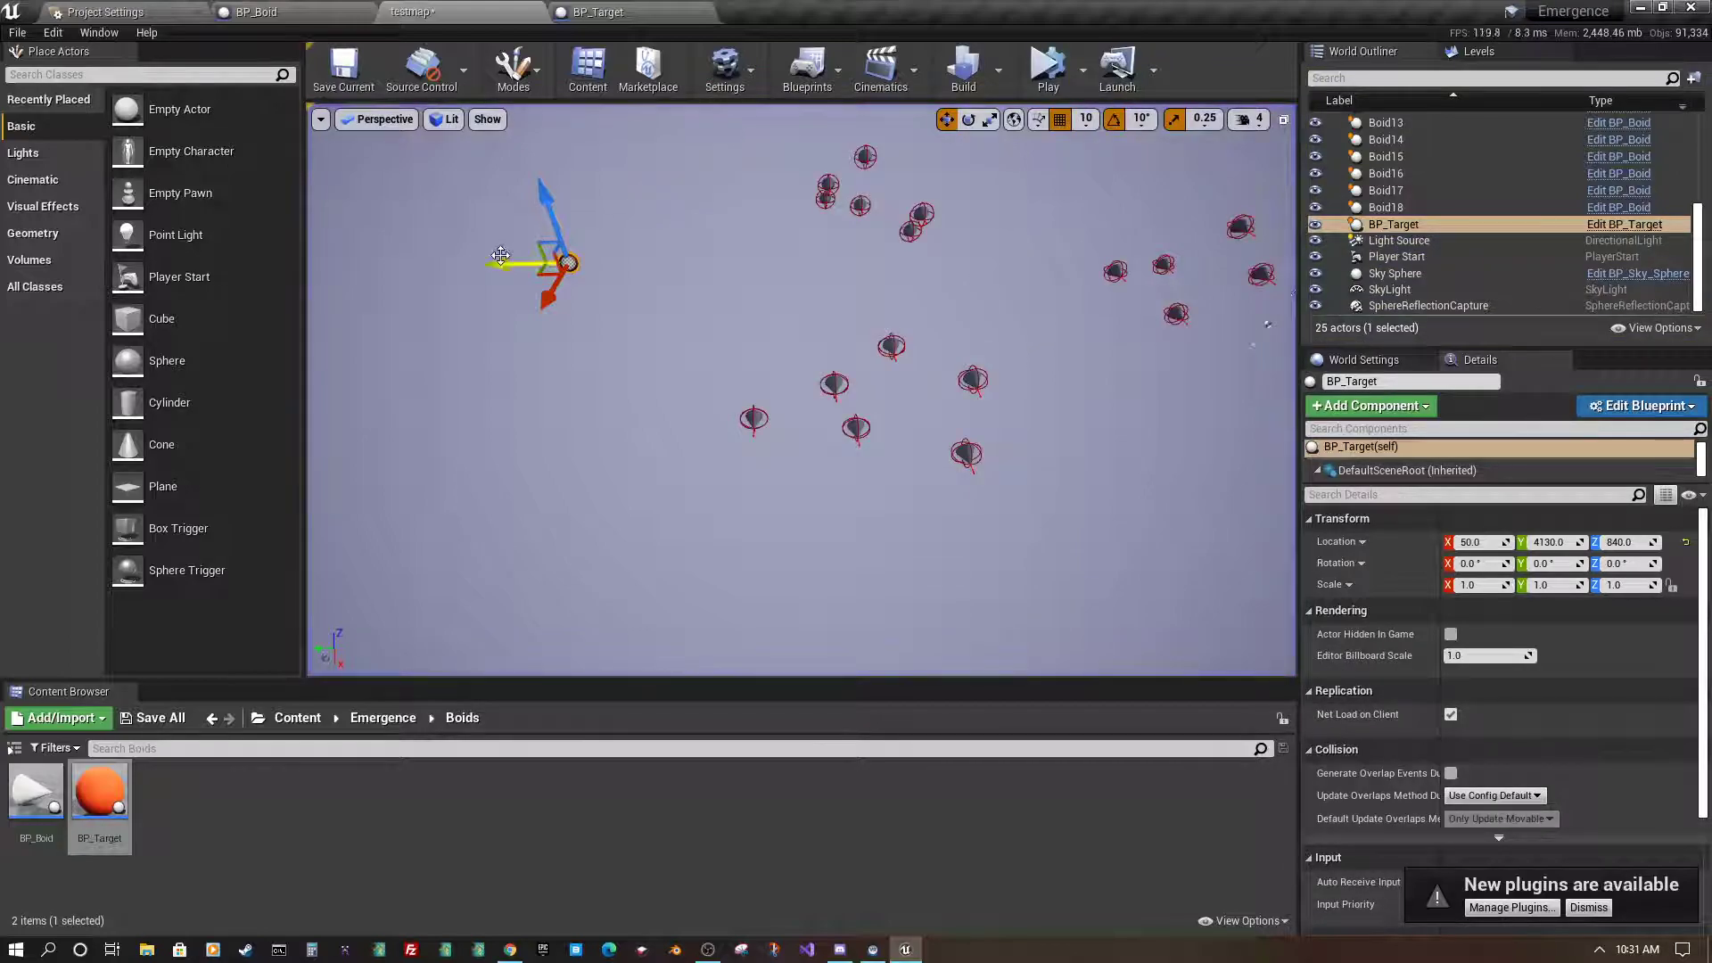
pyautogui.moveTo(500, 256); pyautogui.dragTo(757, 301)
pyautogui.click(1047, 68)
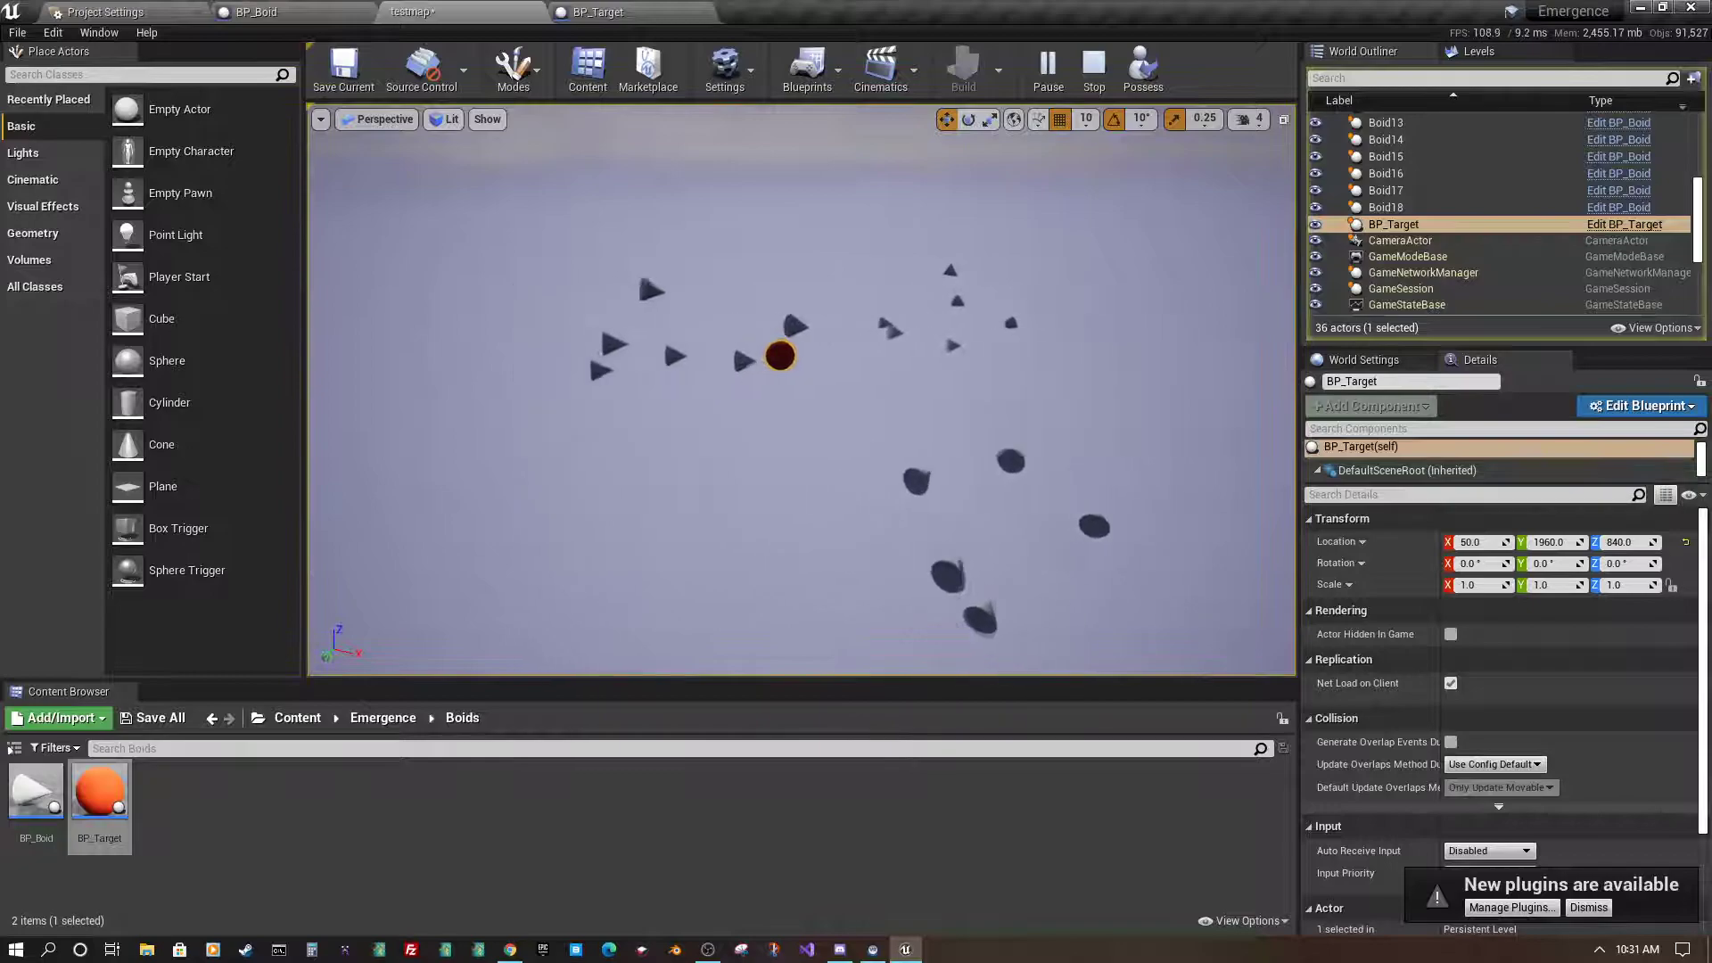
pyautogui.scroll(5, 802, 388)
# - Fly and orbit the camera to watch the flock cluster around the target
pyautogui.moveTo(803, 388); pyautogui.dragTo(803, 334, button='right')
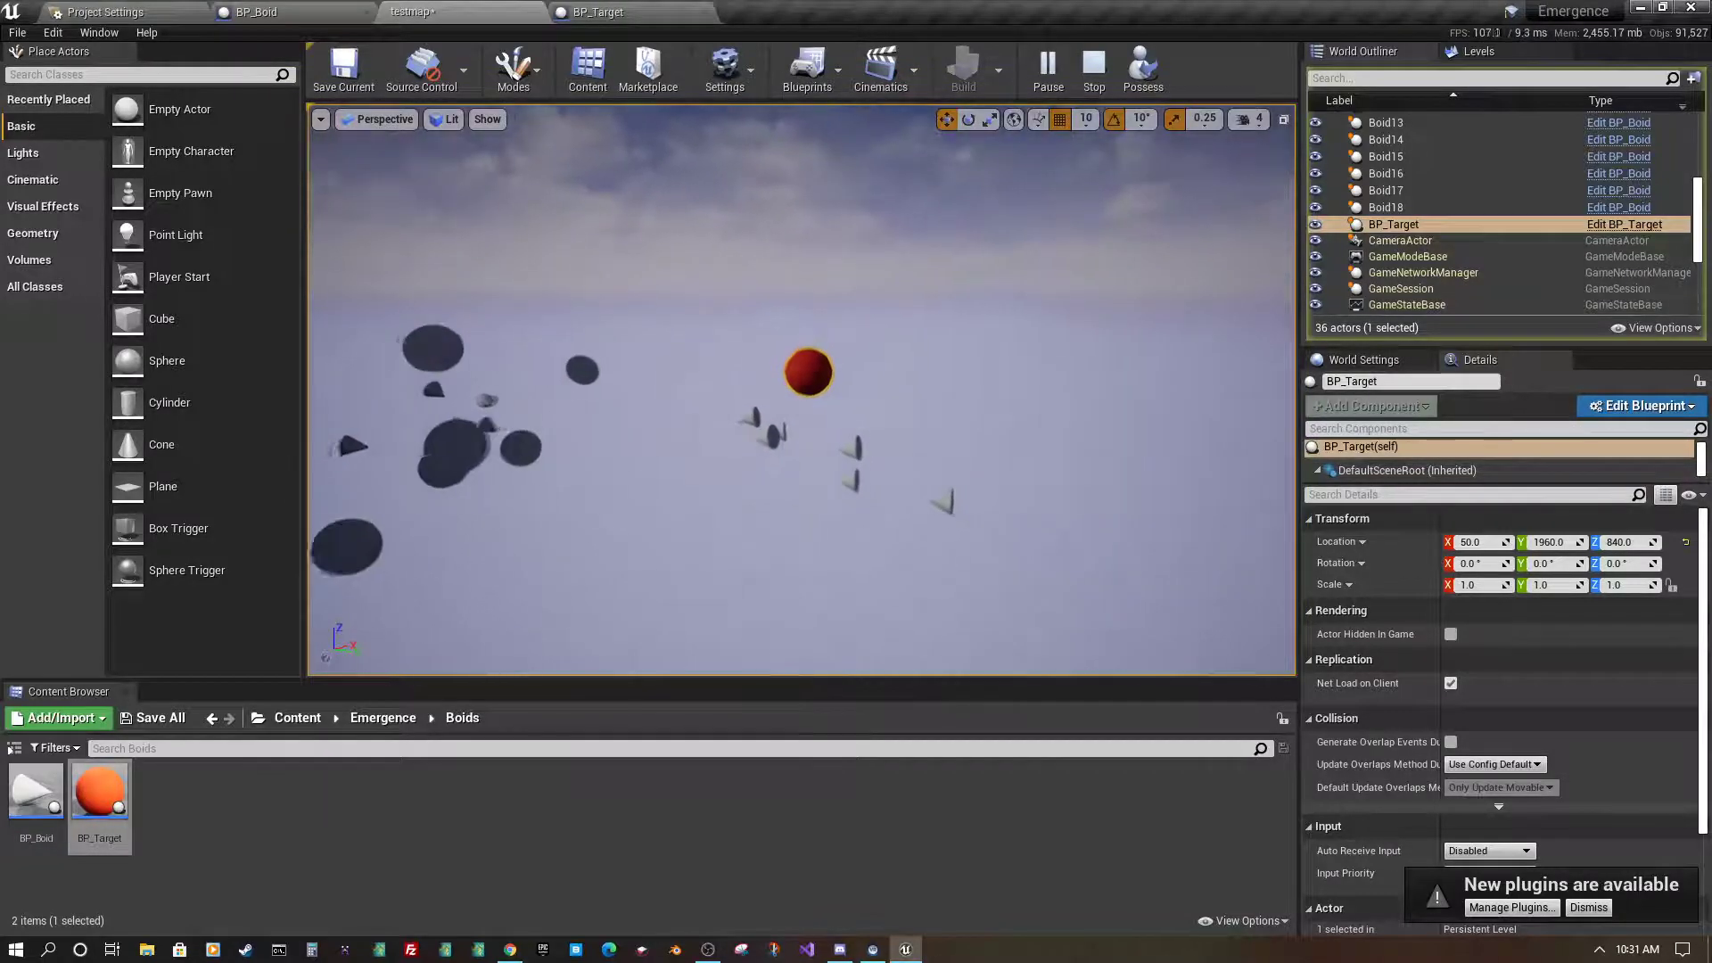
pyautogui.moveTo(784, 394)
pyautogui.mouseDown(button='right')
pyautogui.moveTo(762, 428)
pyautogui.moveTo(803, 442)
pyautogui.mouseUp(button='right')
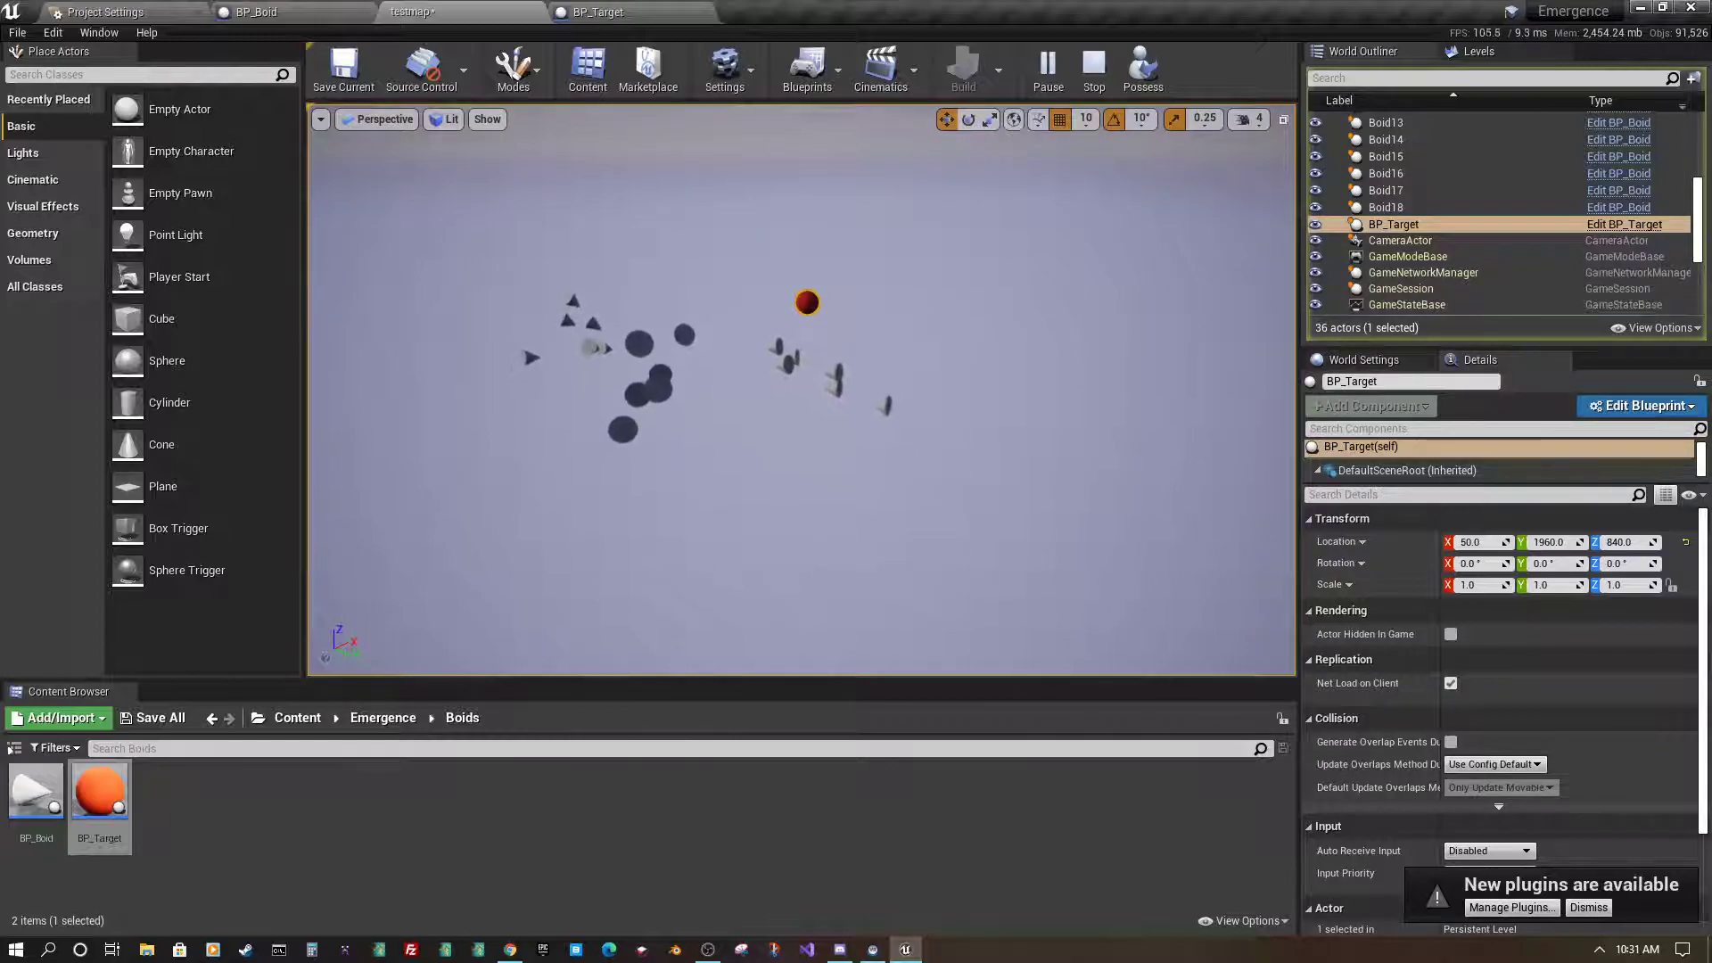
pyautogui.moveTo(712, 394); pyautogui.dragTo(712, 355, button='right')
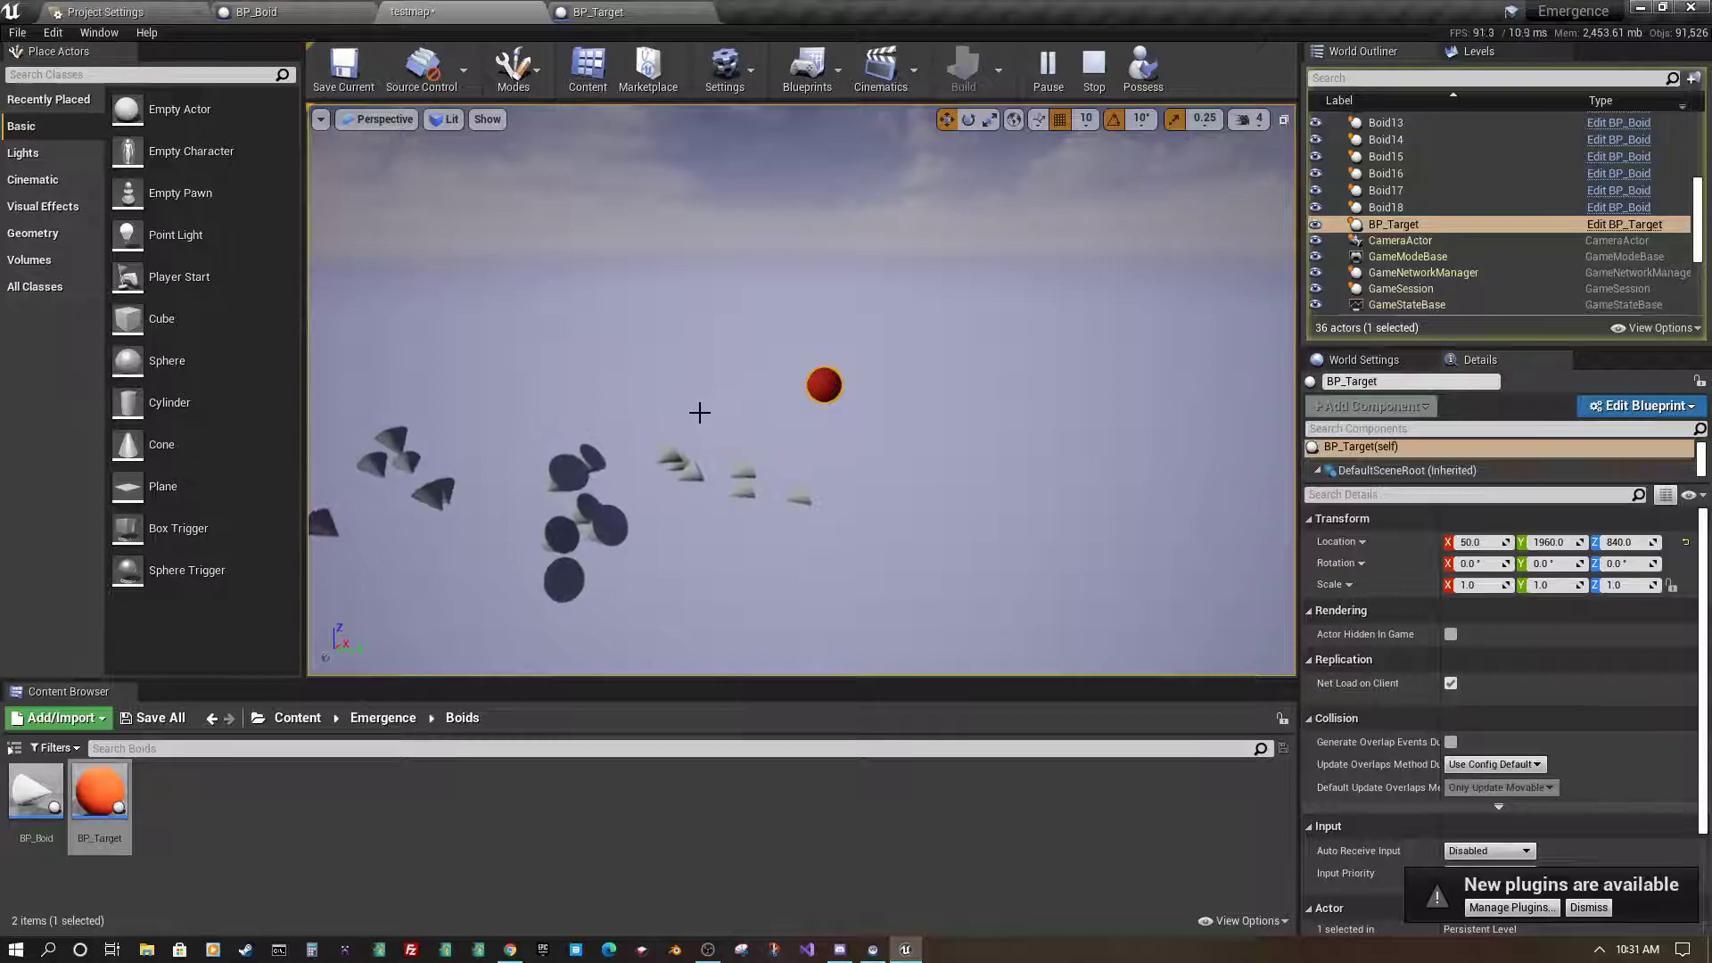
pyautogui.moveTo(722, 442); pyautogui.dragTo(710, 461, button='right')
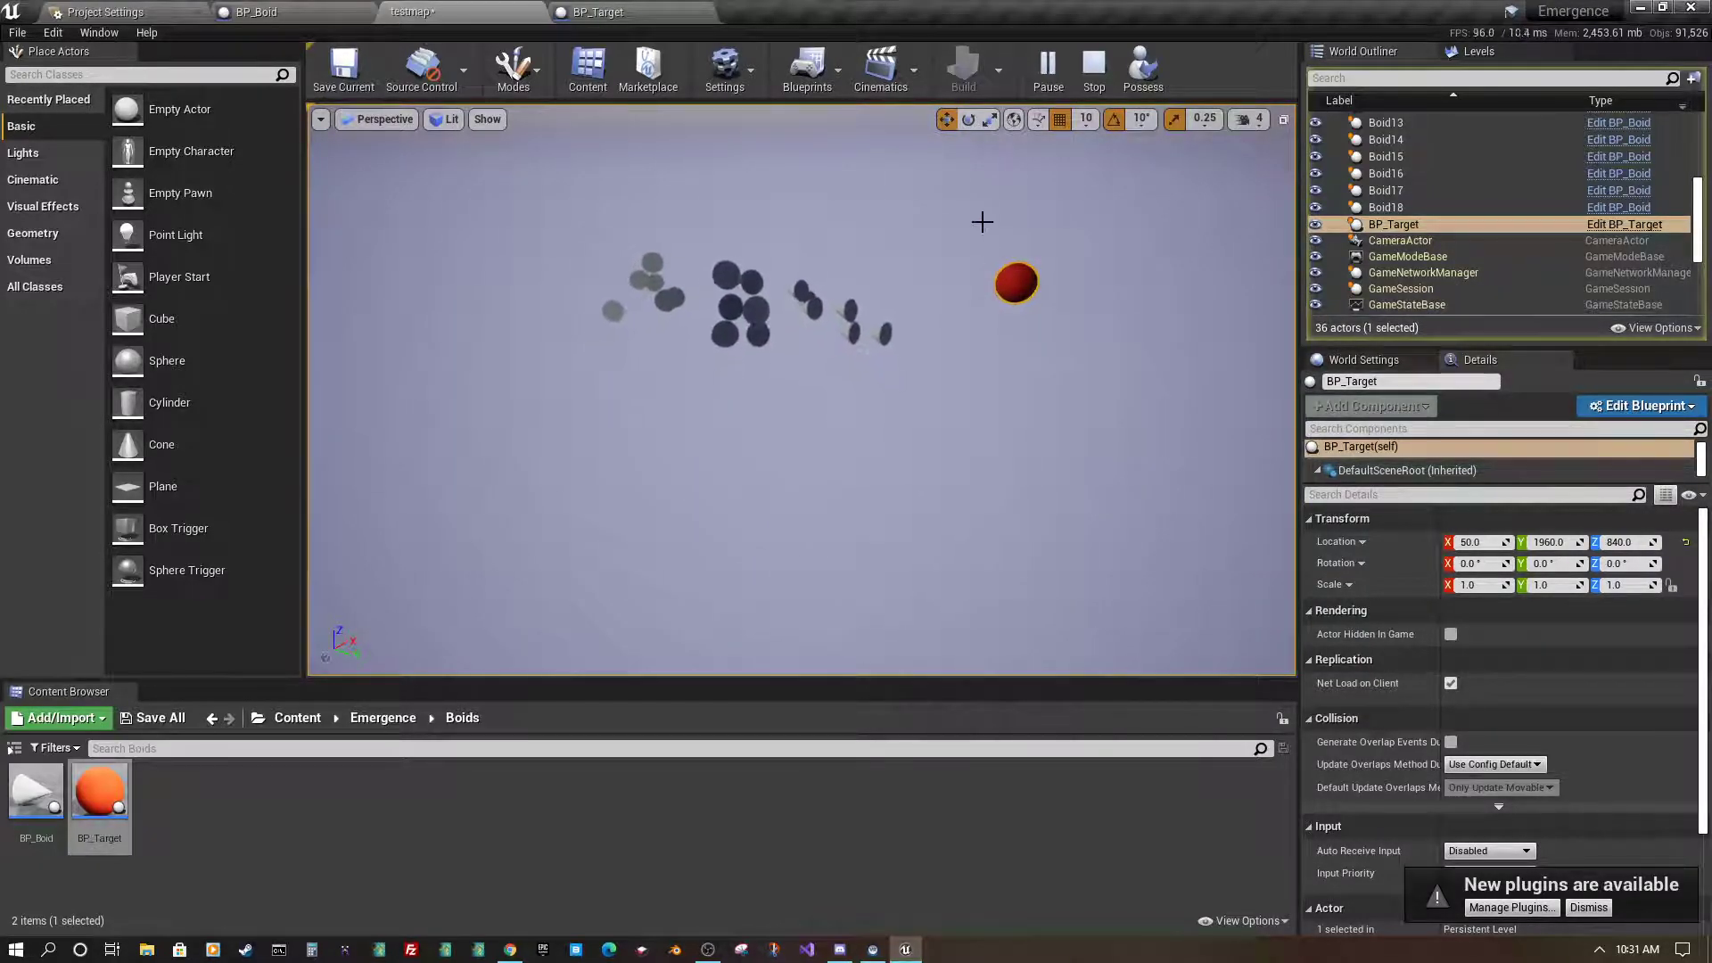
pyautogui.moveTo(802, 401)
pyautogui.mouseDown(button='right')
pyautogui.moveTo(929, 272)
pyautogui.moveTo(927, 307)
pyautogui.mouseUp(button='right')
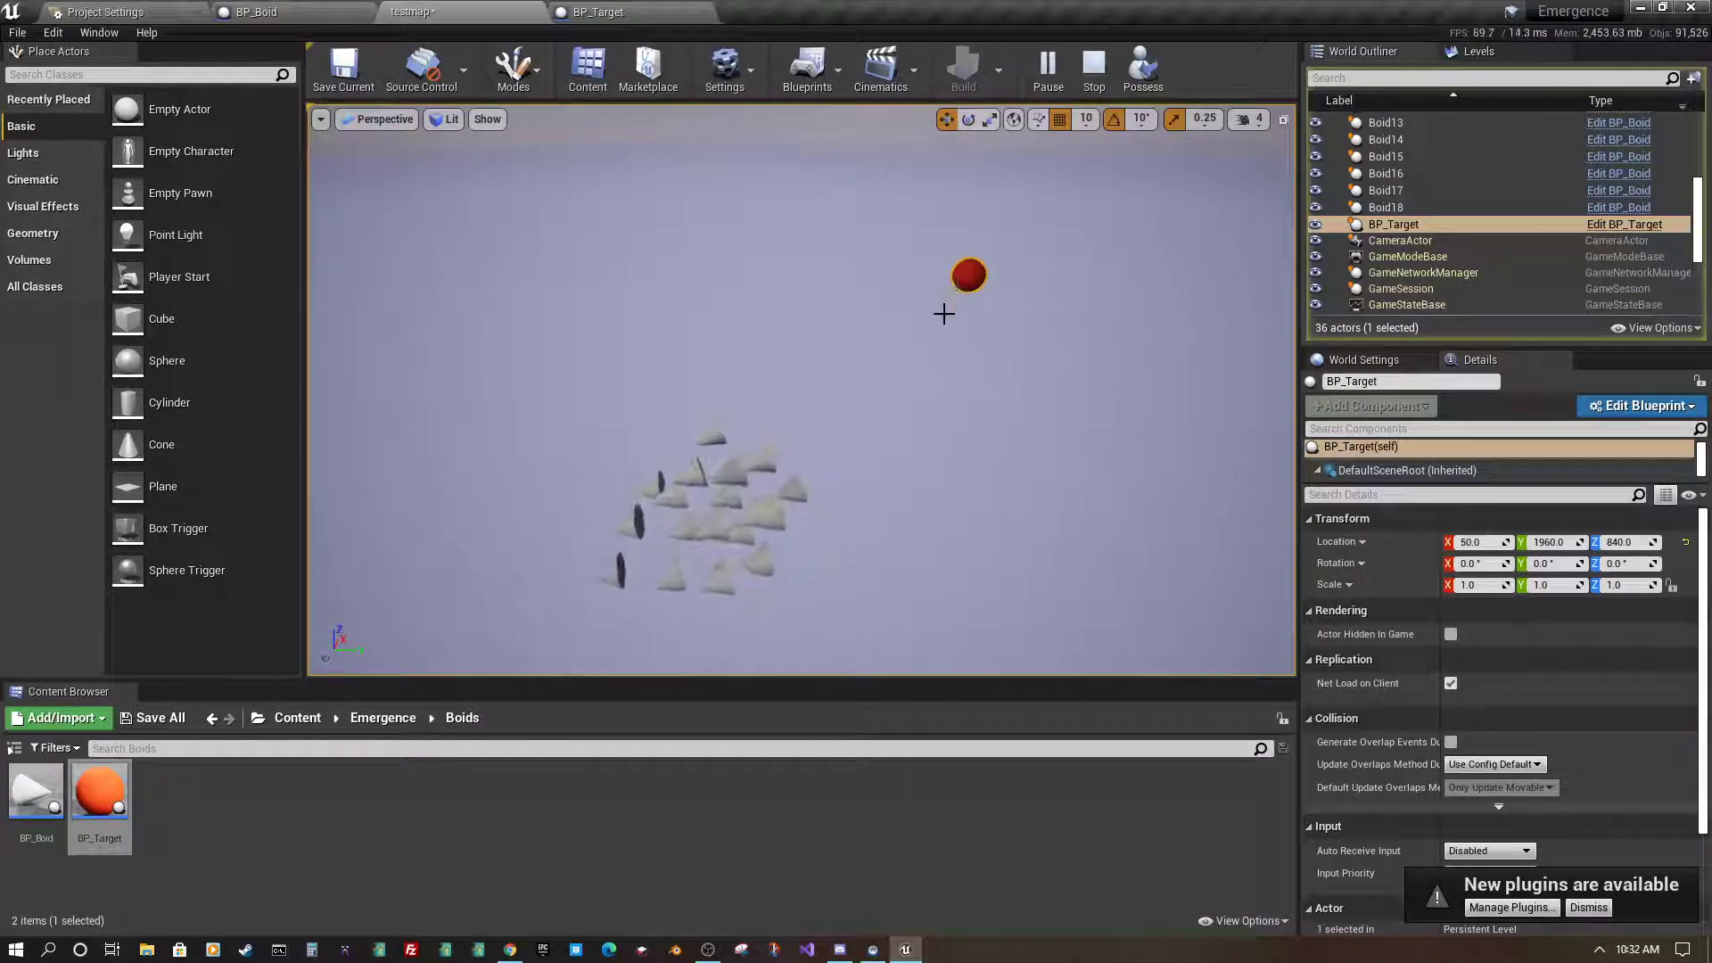
# - Select the target sphere and drag it left to Y 370, along X, then right
pyautogui.moveTo(943, 314); pyautogui.dragTo(948, 361, button='right')
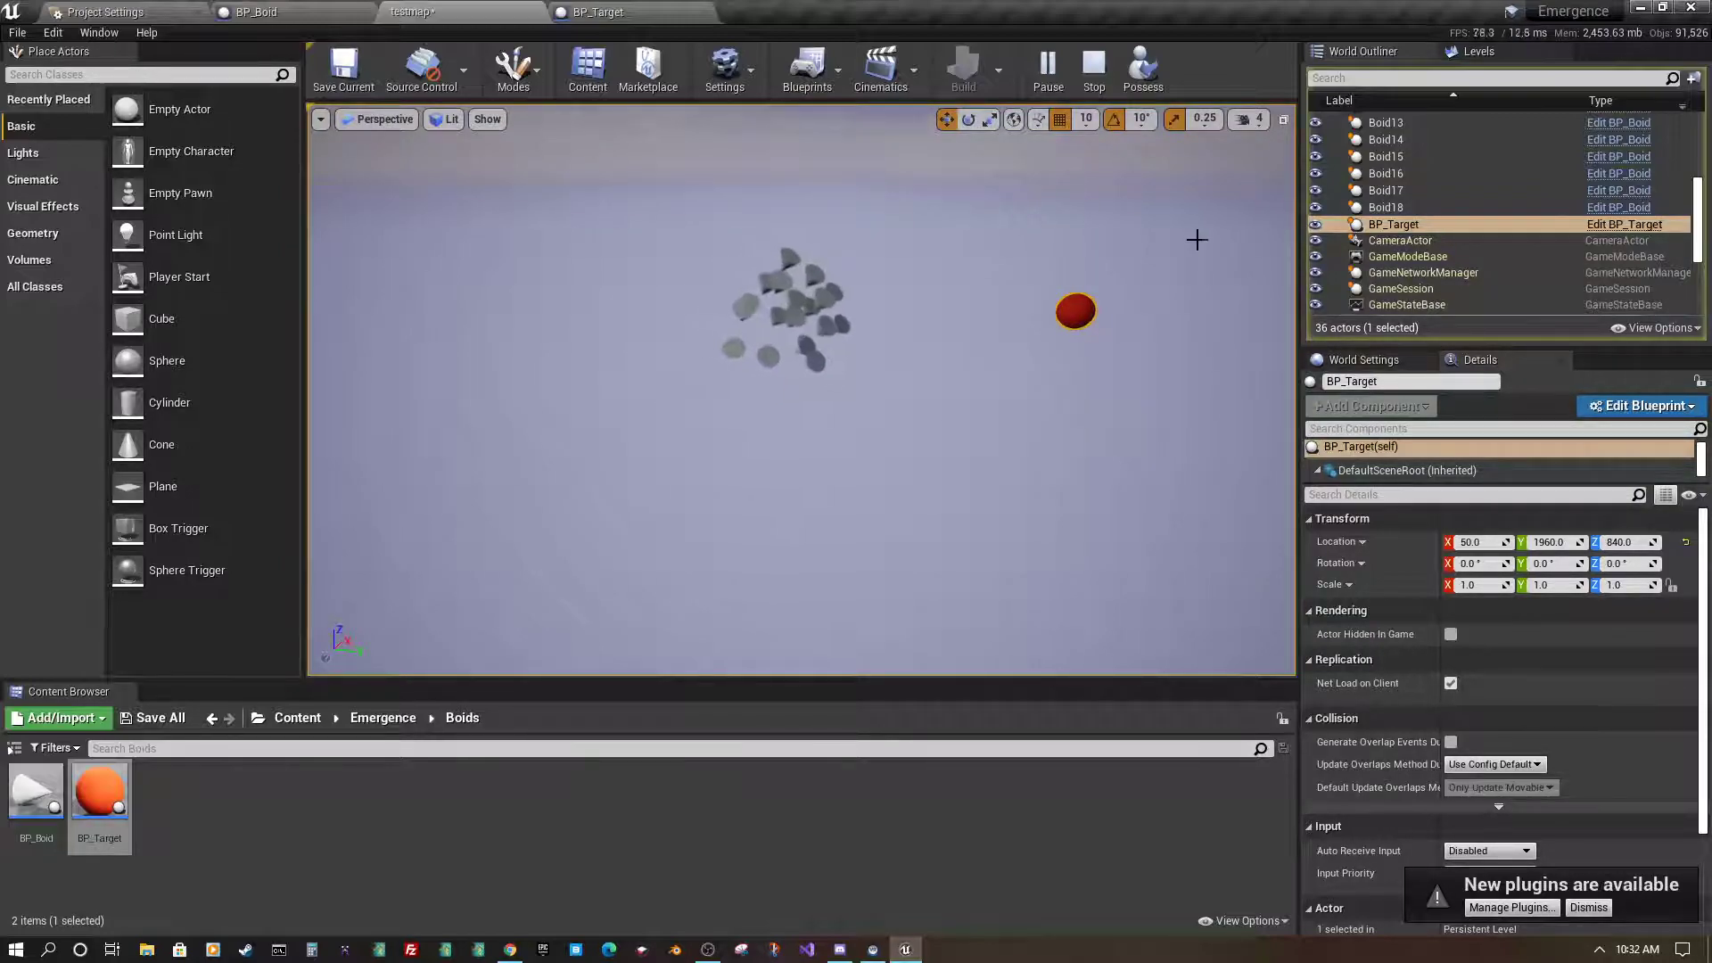
pyautogui.click(1081, 311)
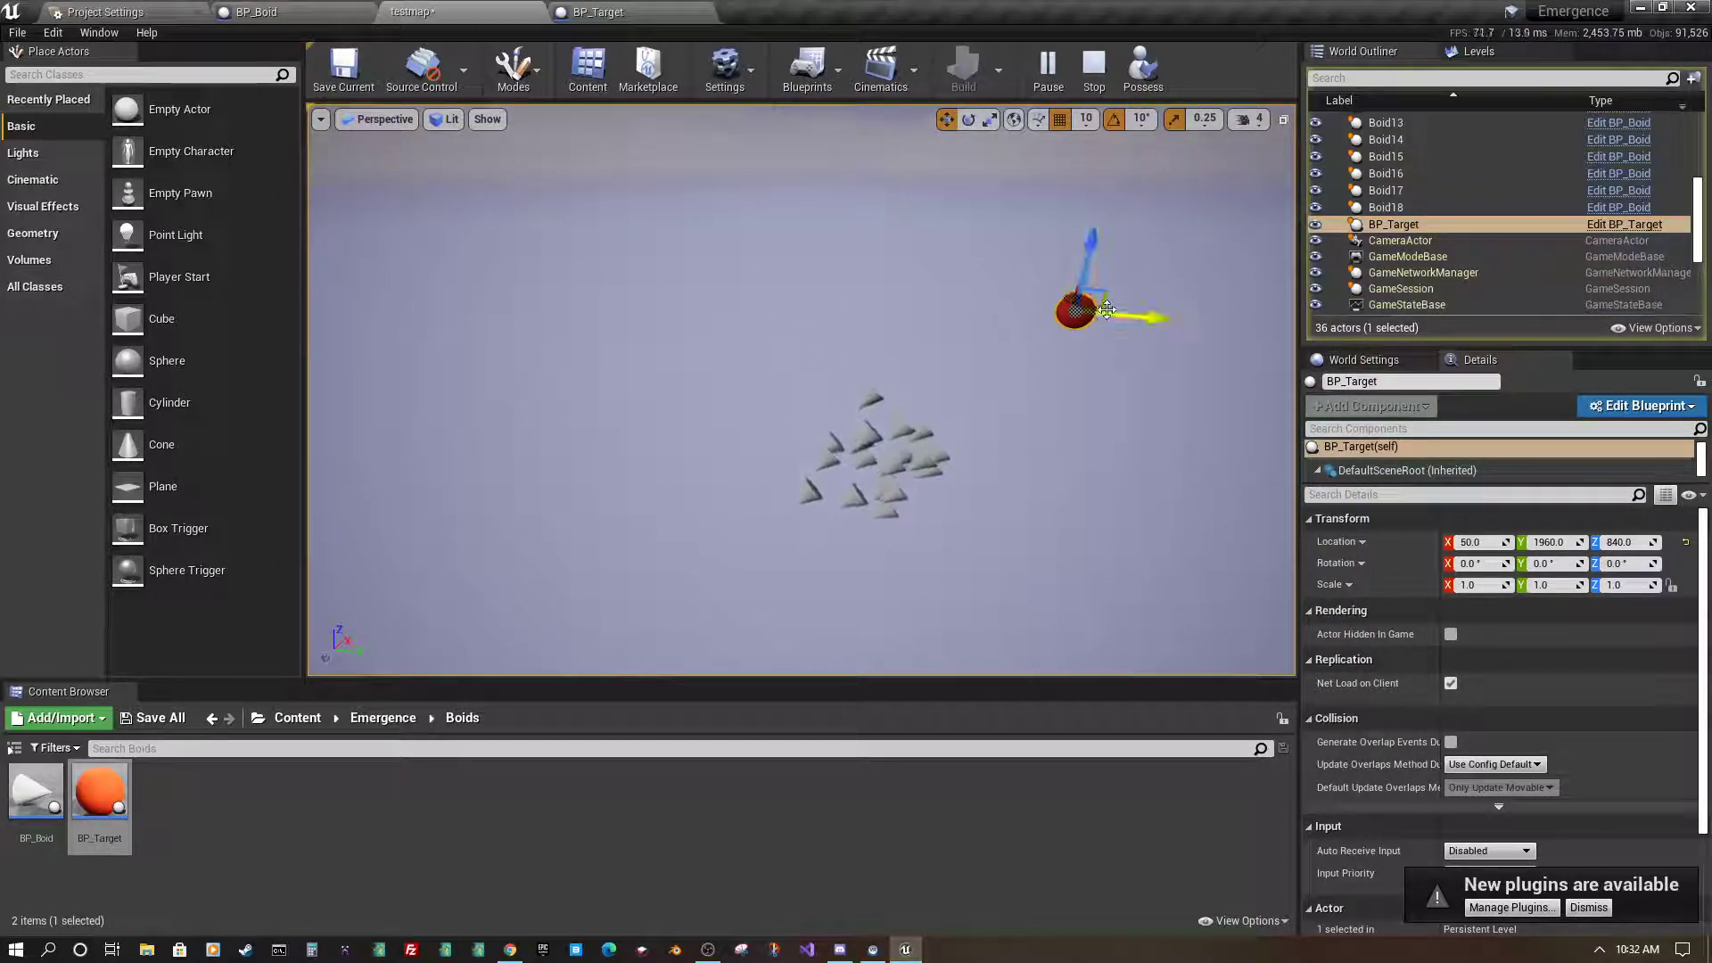
pyautogui.moveTo(1104, 310); pyautogui.dragTo(678, 281)
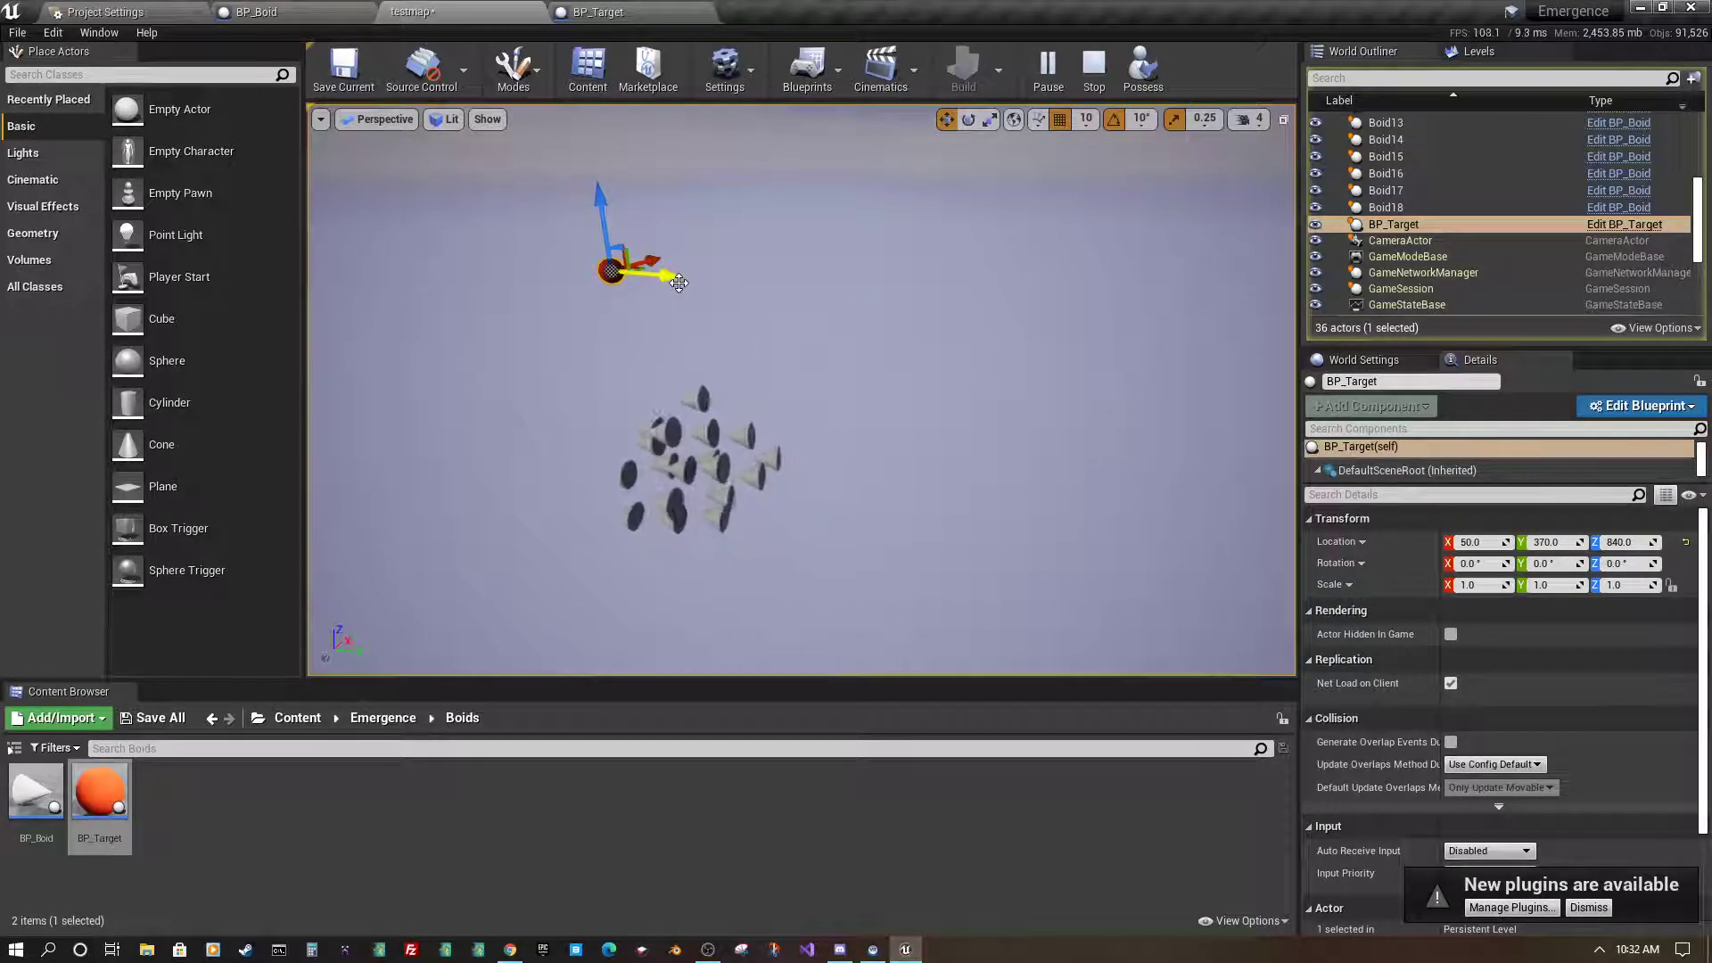
pyautogui.moveTo(651, 261); pyautogui.dragTo(890, 245)
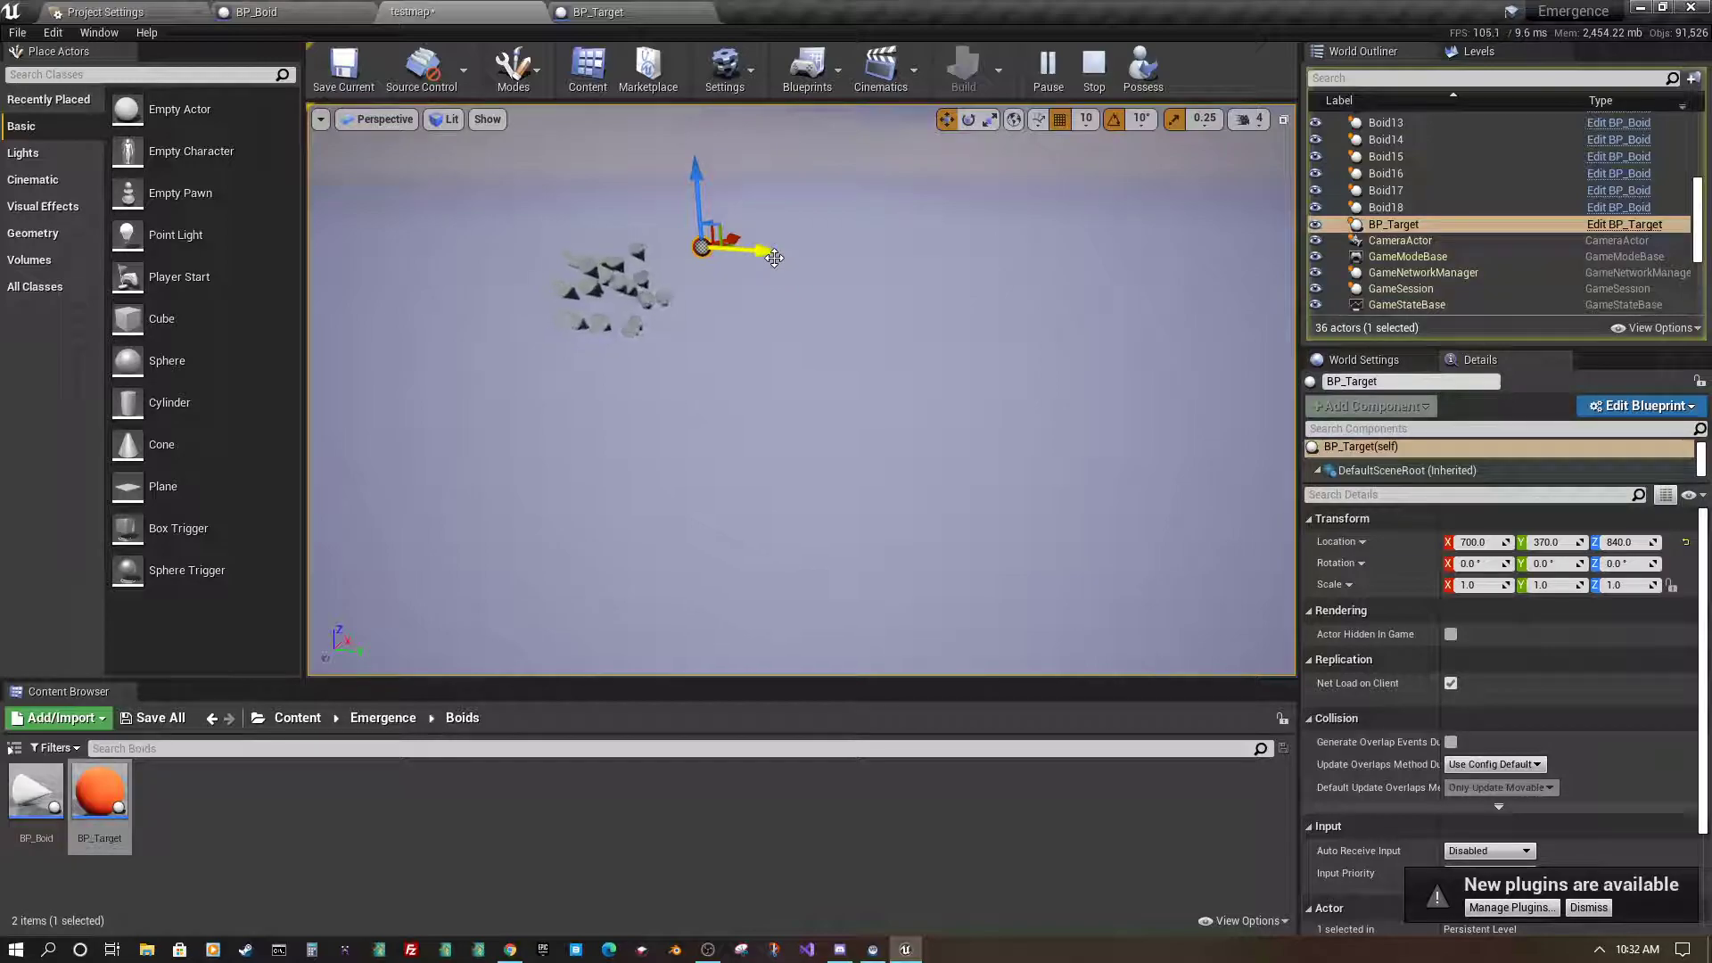
pyautogui.moveTo(775, 256)
pyautogui.mouseDown()
pyautogui.moveTo(933, 290)
pyautogui.moveTo(928, 267)
pyautogui.moveTo(1055, 288)
pyautogui.moveTo(1123, 274)
pyautogui.mouseUp()
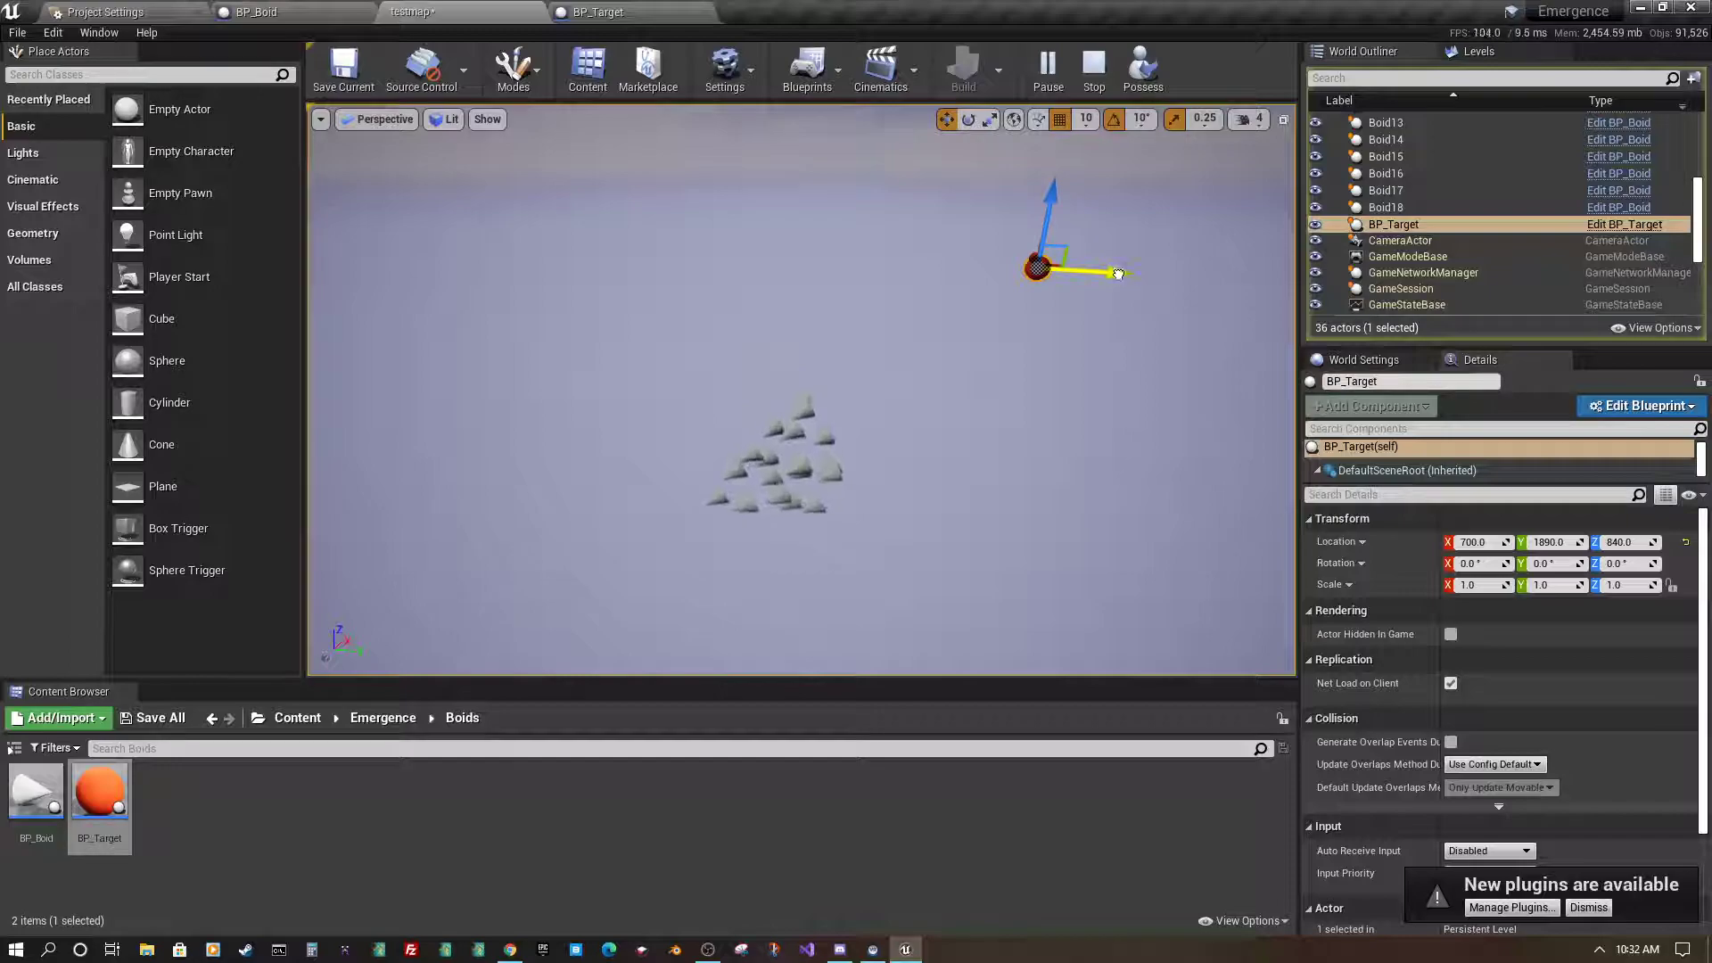
# - Drag the target left twice more to 700, 1360, orbiting to watch the flock follow
pyautogui.moveTo(1117, 273)
pyautogui.mouseDown(button='right')
pyautogui.moveTo(937, 359)
pyautogui.moveTo(974, 317)
pyautogui.mouseUp(button='right')
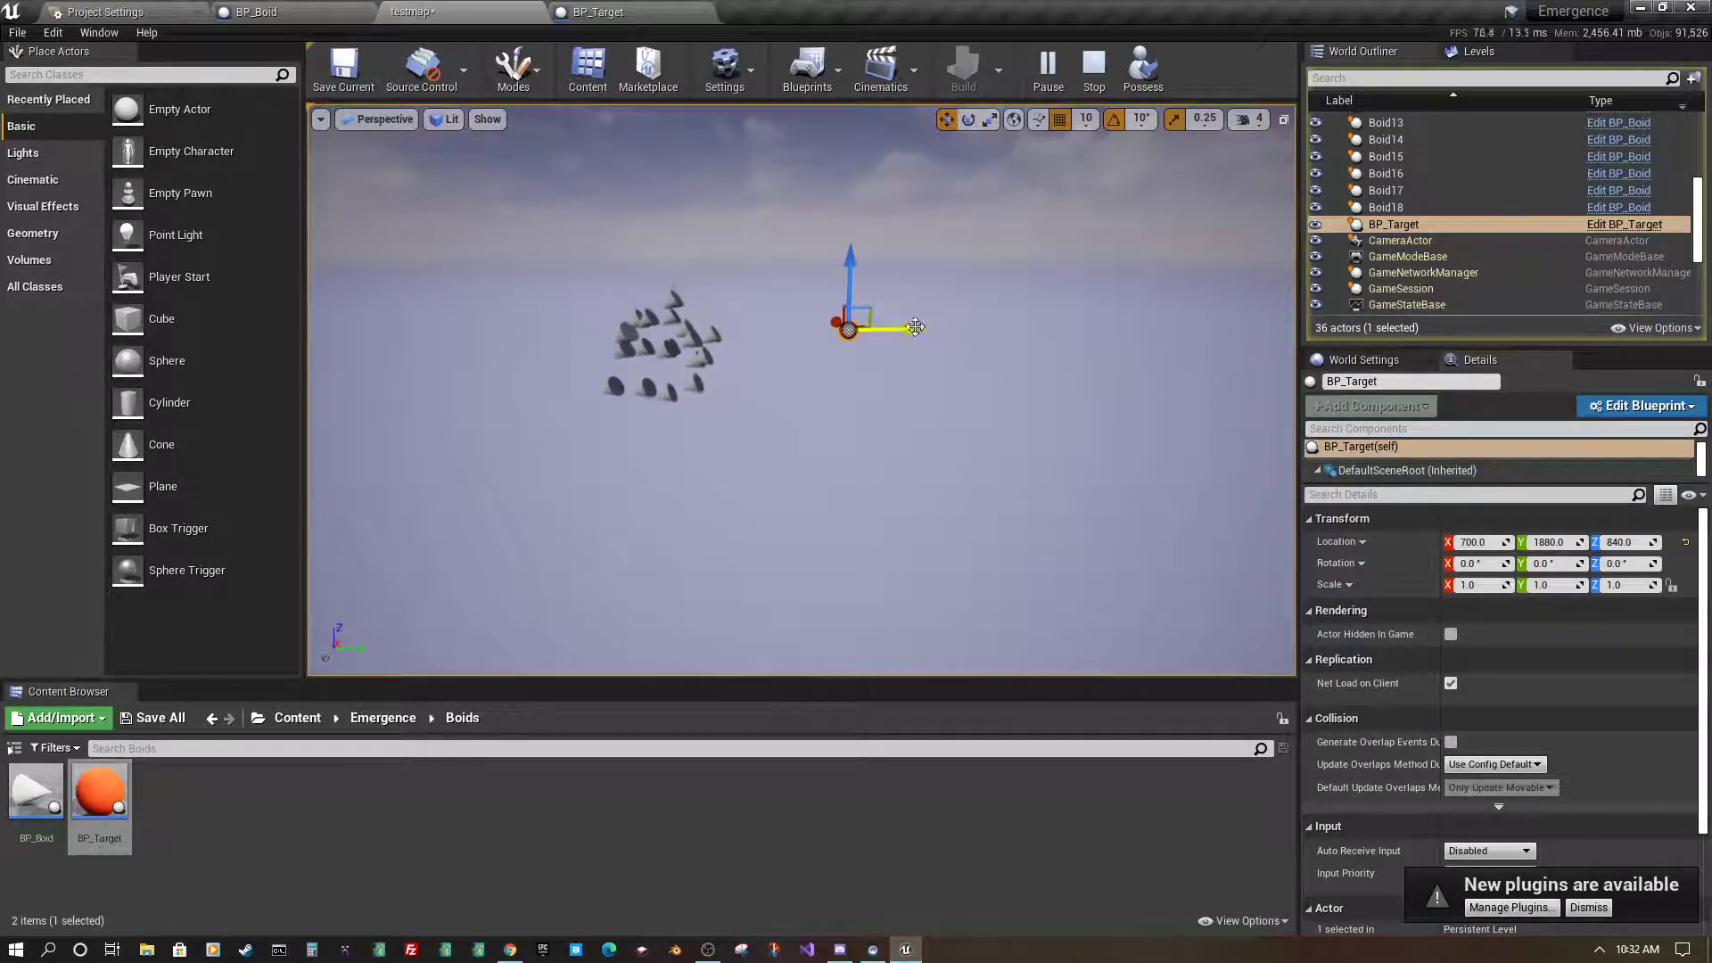
pyautogui.moveTo(915, 326)
pyautogui.mouseDown()
pyautogui.moveTo(490, 337)
pyautogui.moveTo(1110, 325)
pyautogui.mouseUp()
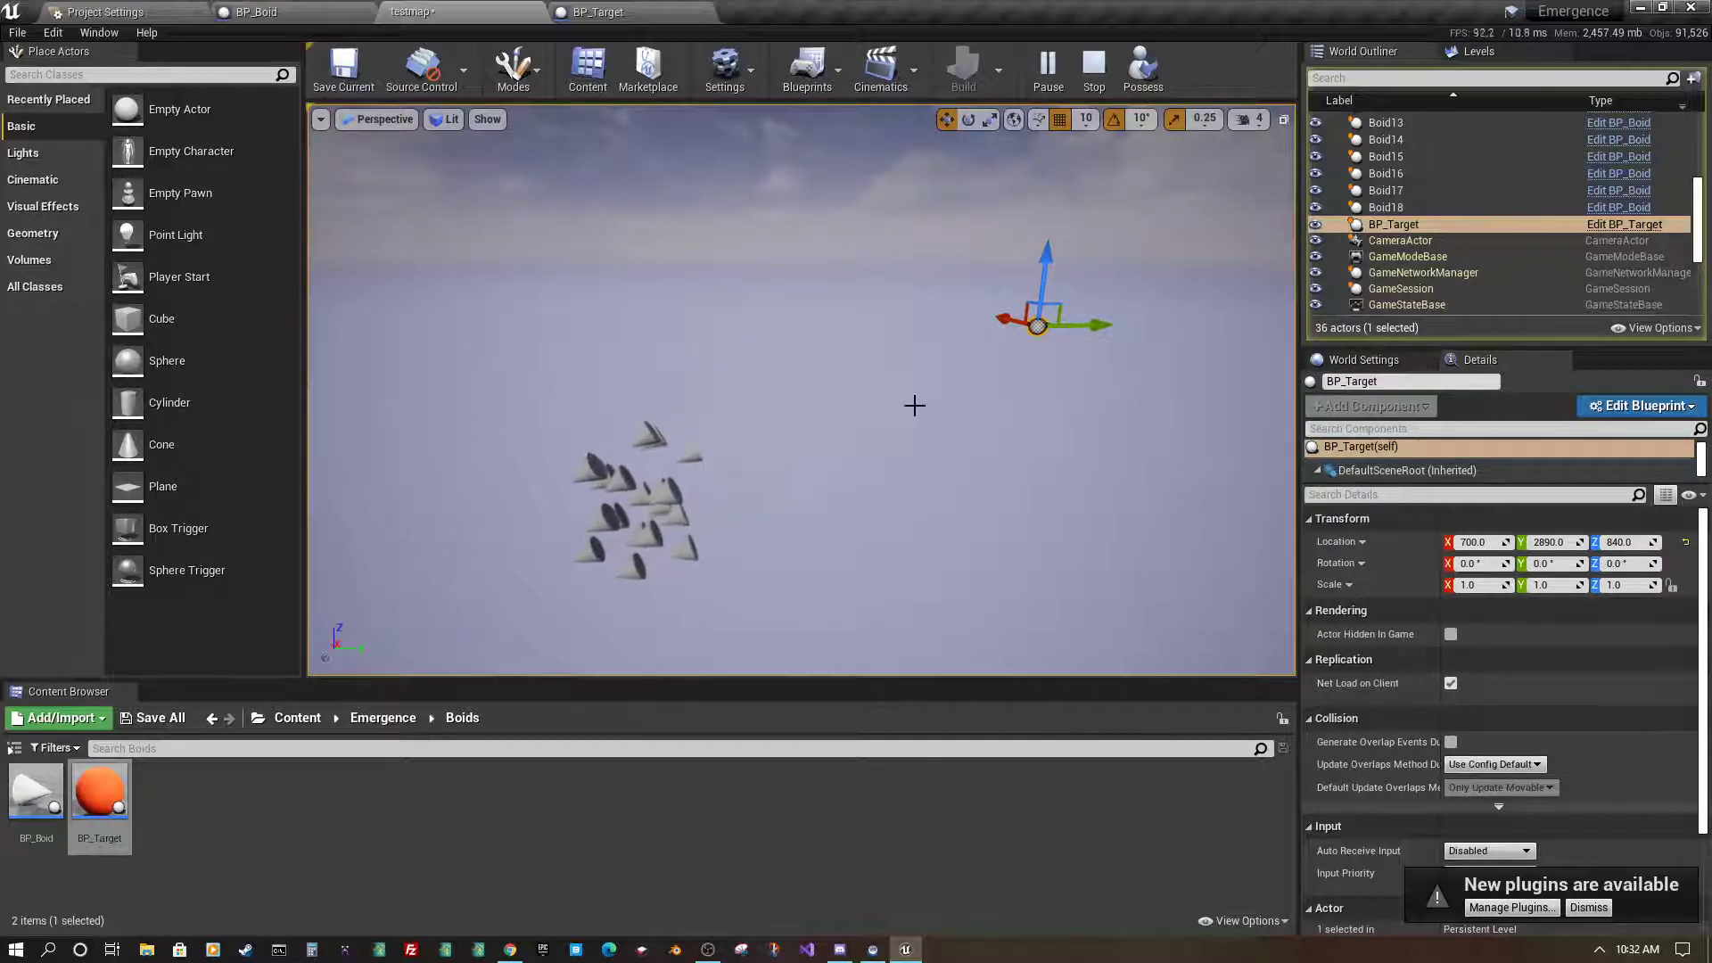
pyautogui.moveTo(913, 404); pyautogui.dragTo(956, 376, button='right')
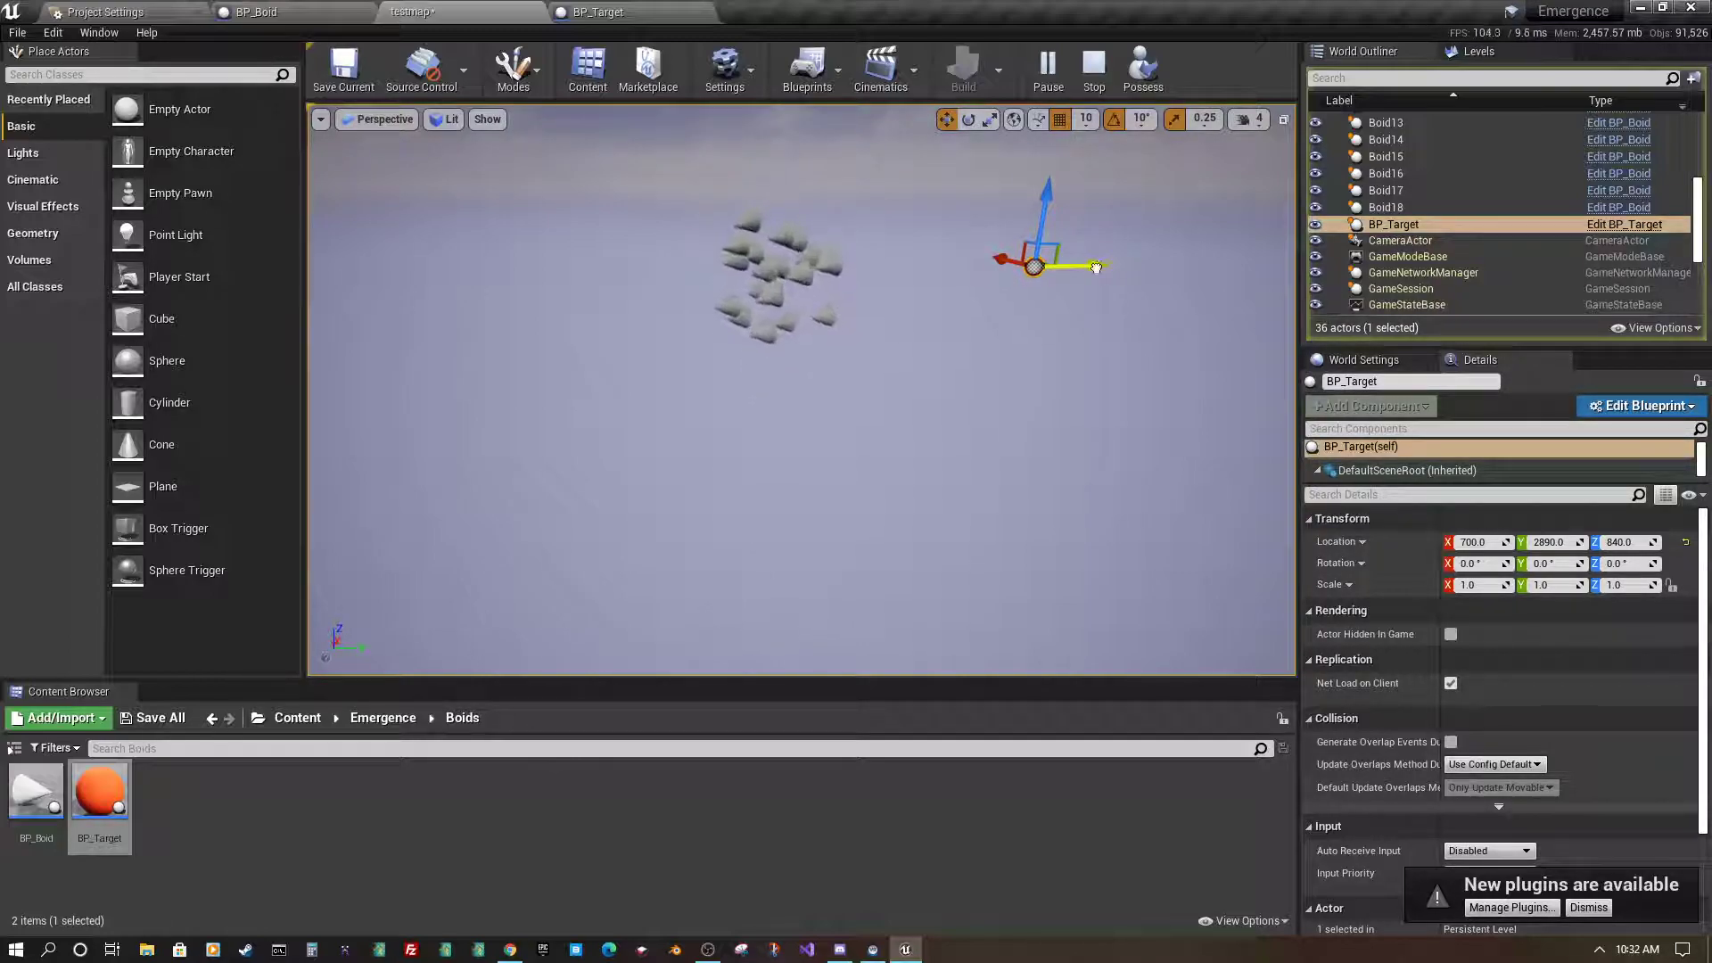
pyautogui.moveTo(1096, 268)
pyautogui.mouseDown()
pyautogui.moveTo(637, 336)
pyautogui.moveTo(698, 325)
pyautogui.moveTo(776, 351)
pyautogui.moveTo(692, 352)
pyautogui.moveTo(808, 368)
pyautogui.mouseUp()
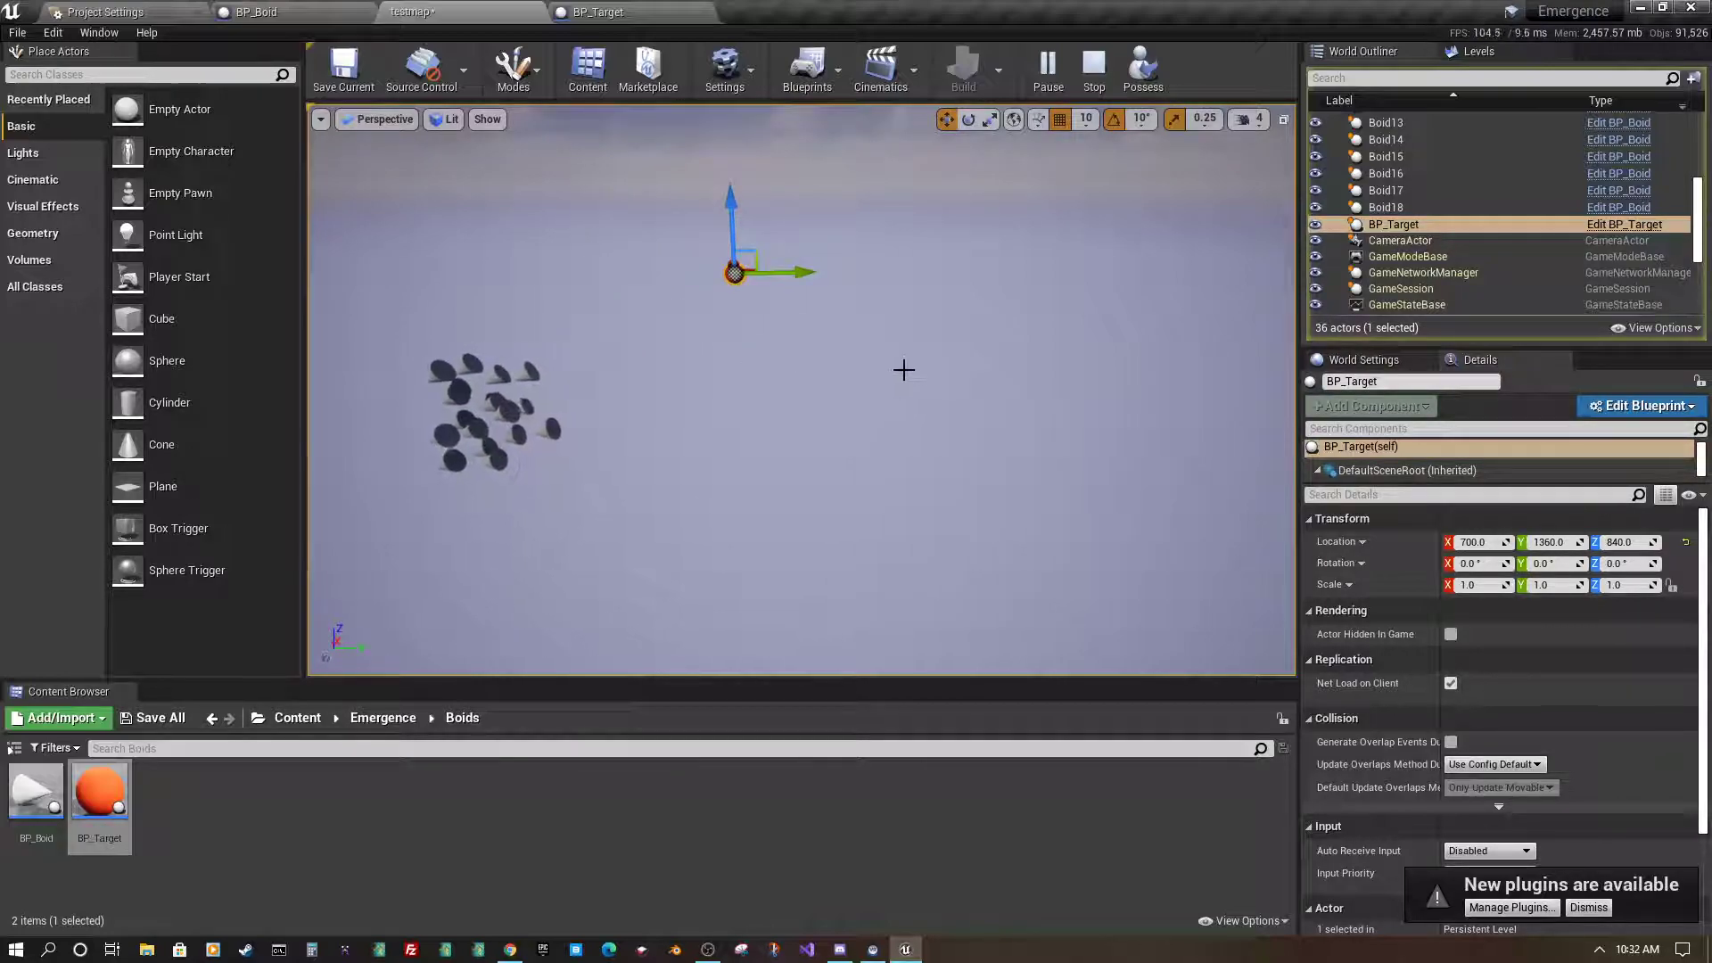